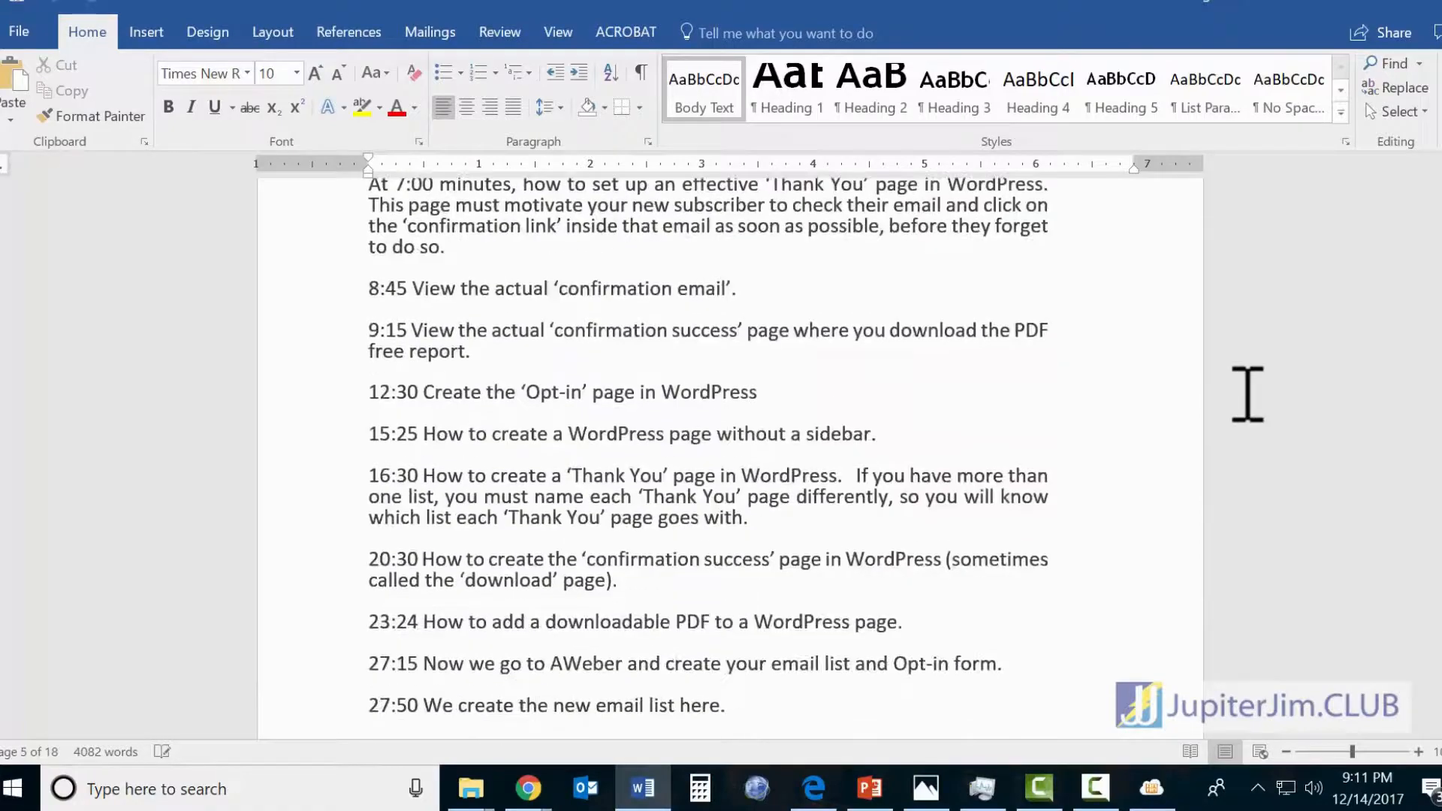
# Step: Look through the course notes from the Video #1 timestamps to the Video #2 email template section, and return to the cover page
pyautogui.moveTo(981, 331); pyautogui.dragTo(1055, 334)
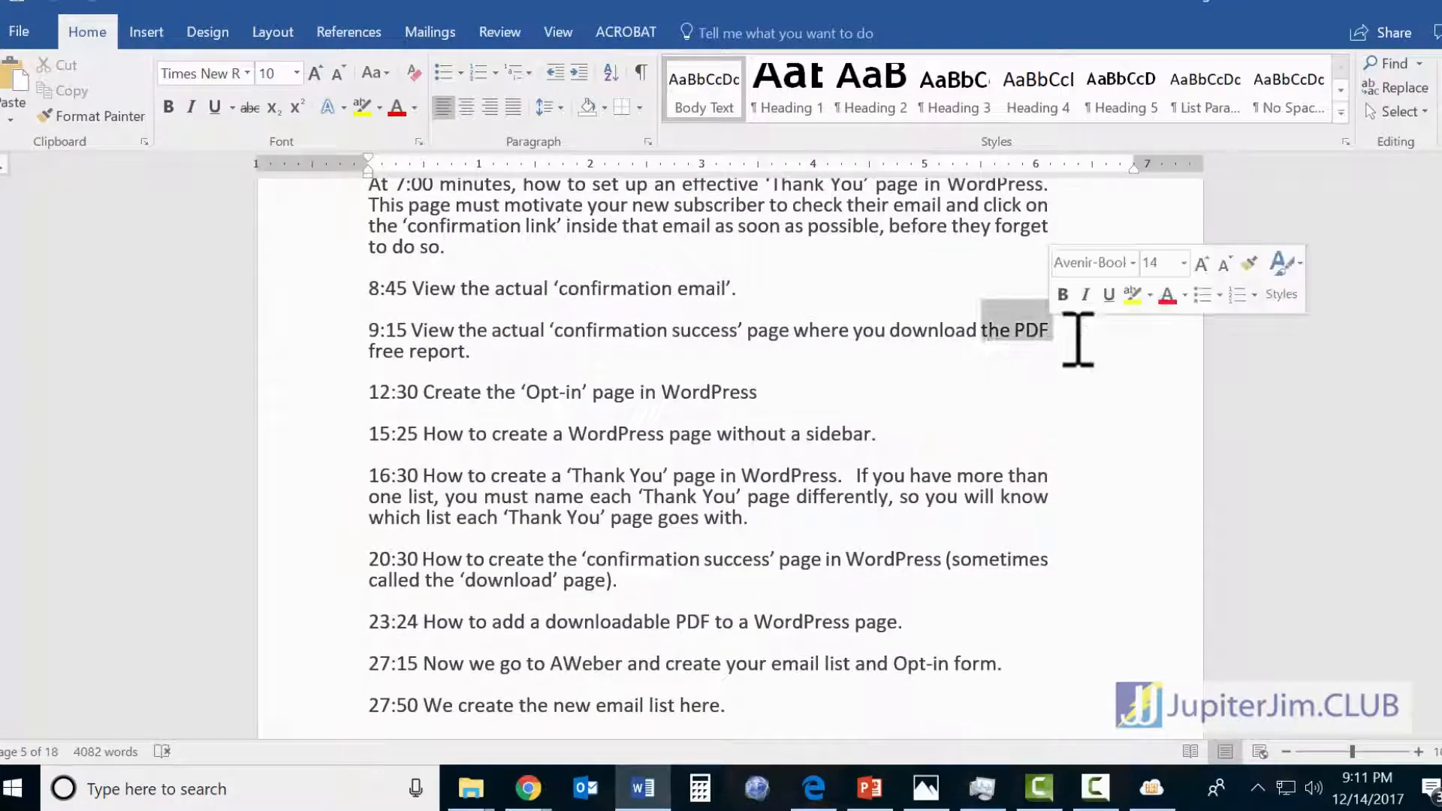
pyautogui.click(1285, 348)
pyautogui.scroll(-2, 1257, 434)
pyautogui.scroll(-20, 1256, 434)
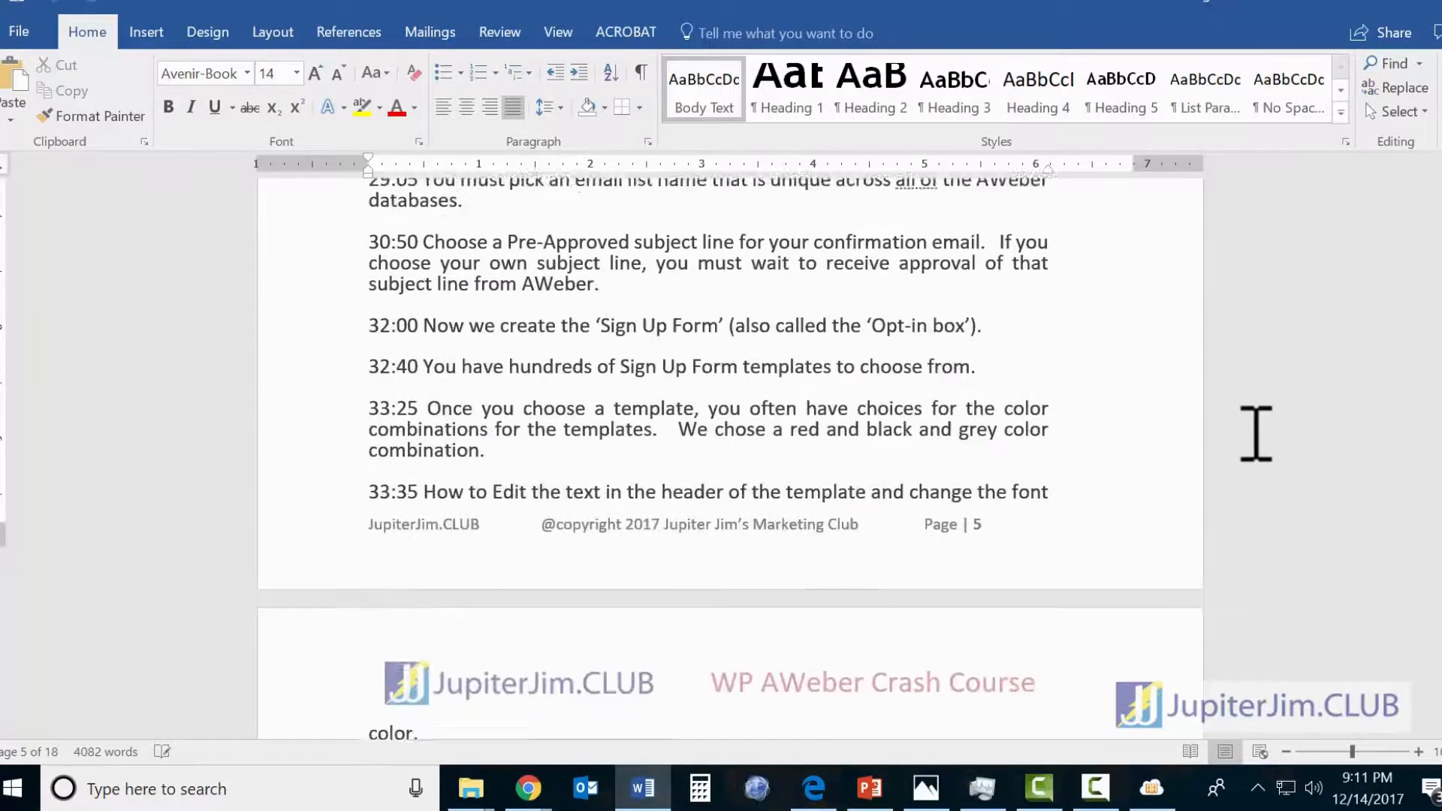
pyautogui.scroll(-10, 1256, 434)
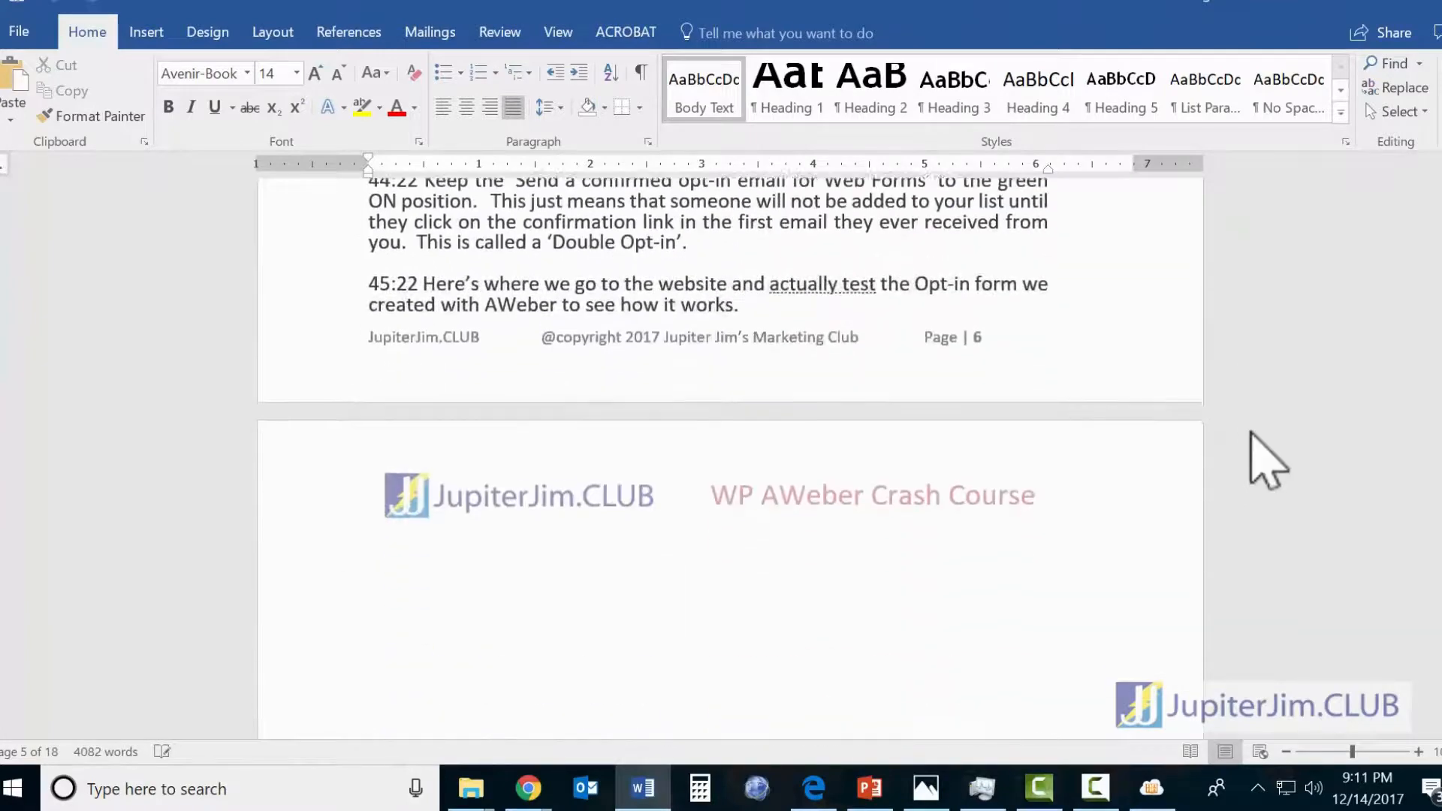
pyautogui.scroll(-8, 1256, 435)
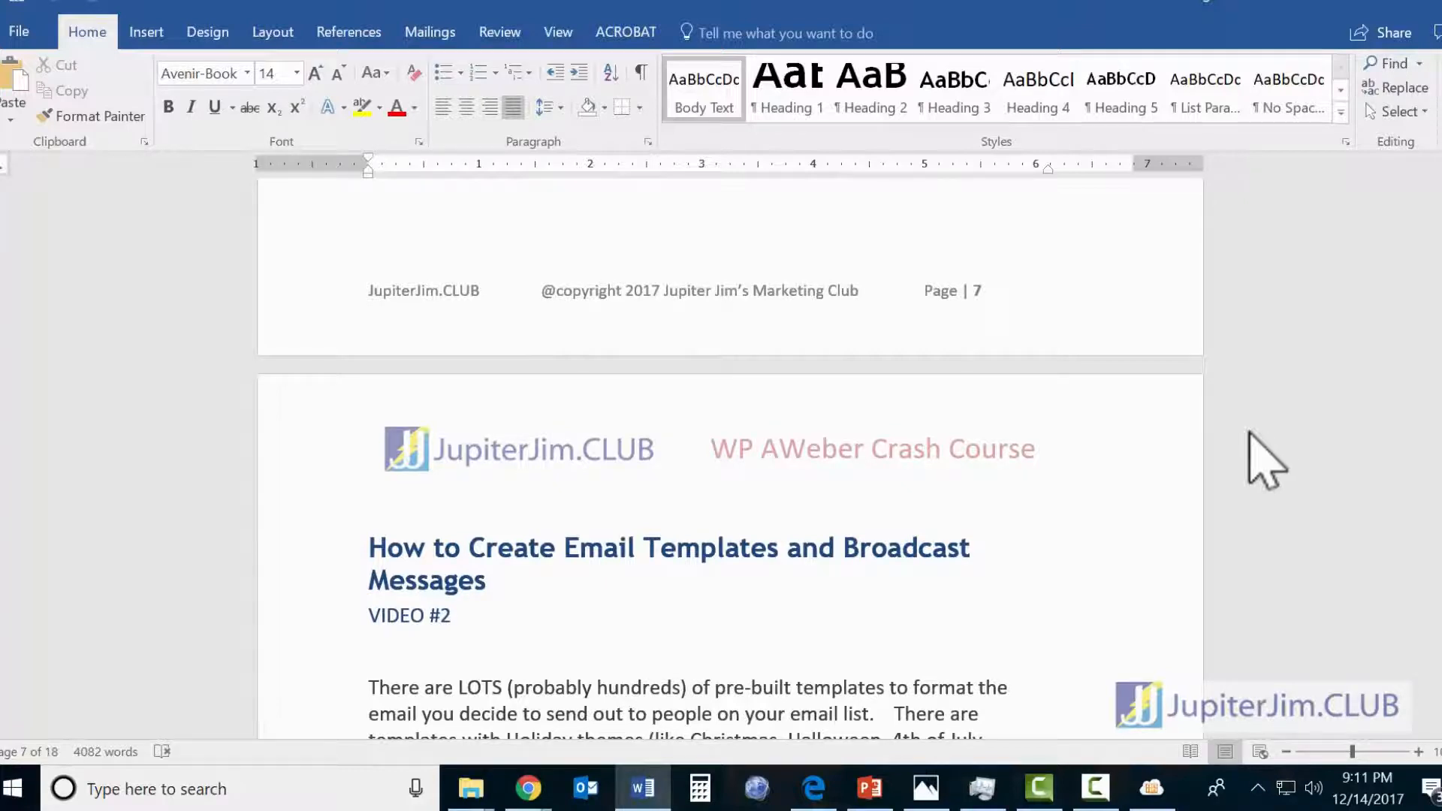
pyautogui.scroll(-2, 1240, 435)
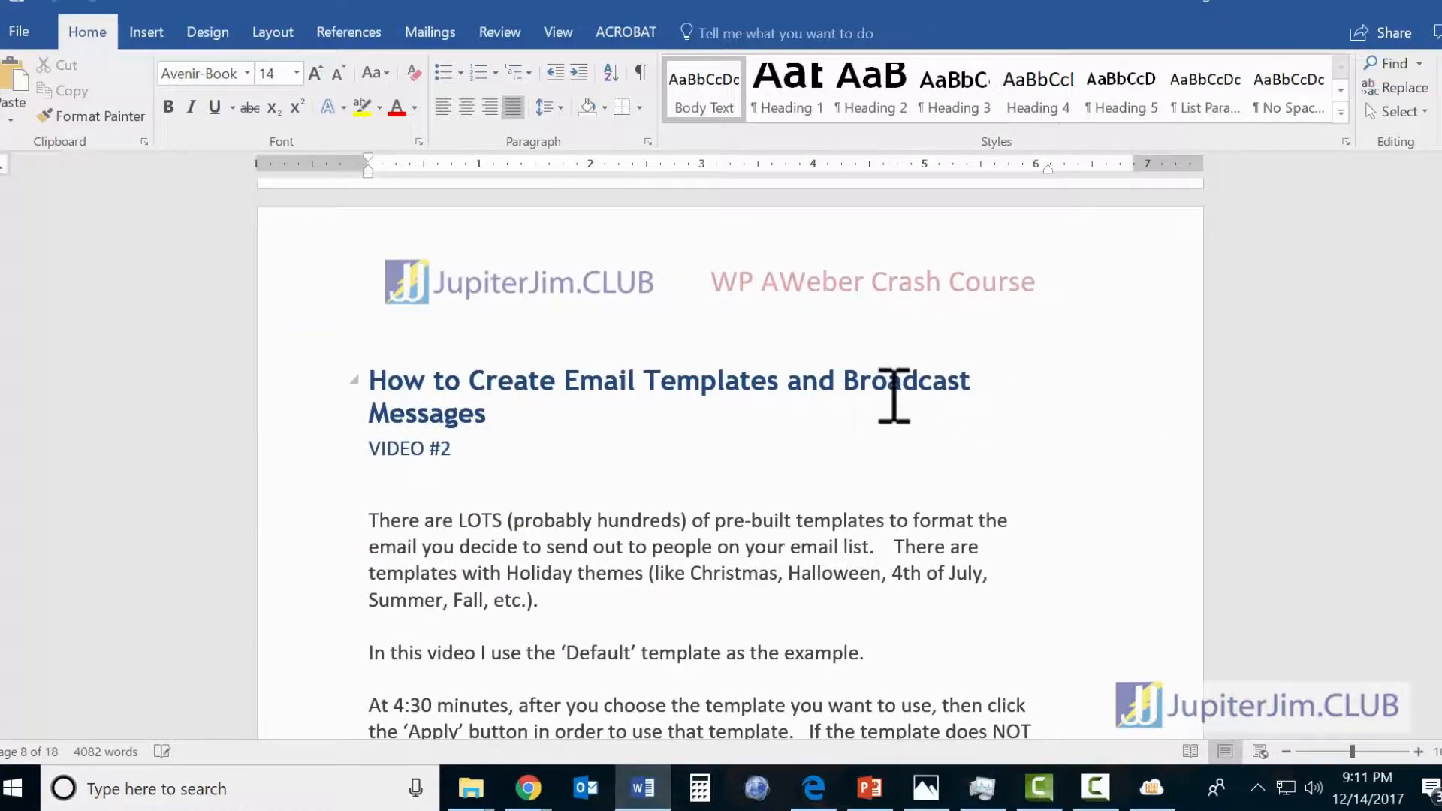
pyautogui.scroll(-4, 894, 406)
pyautogui.scroll(-6, 898, 398)
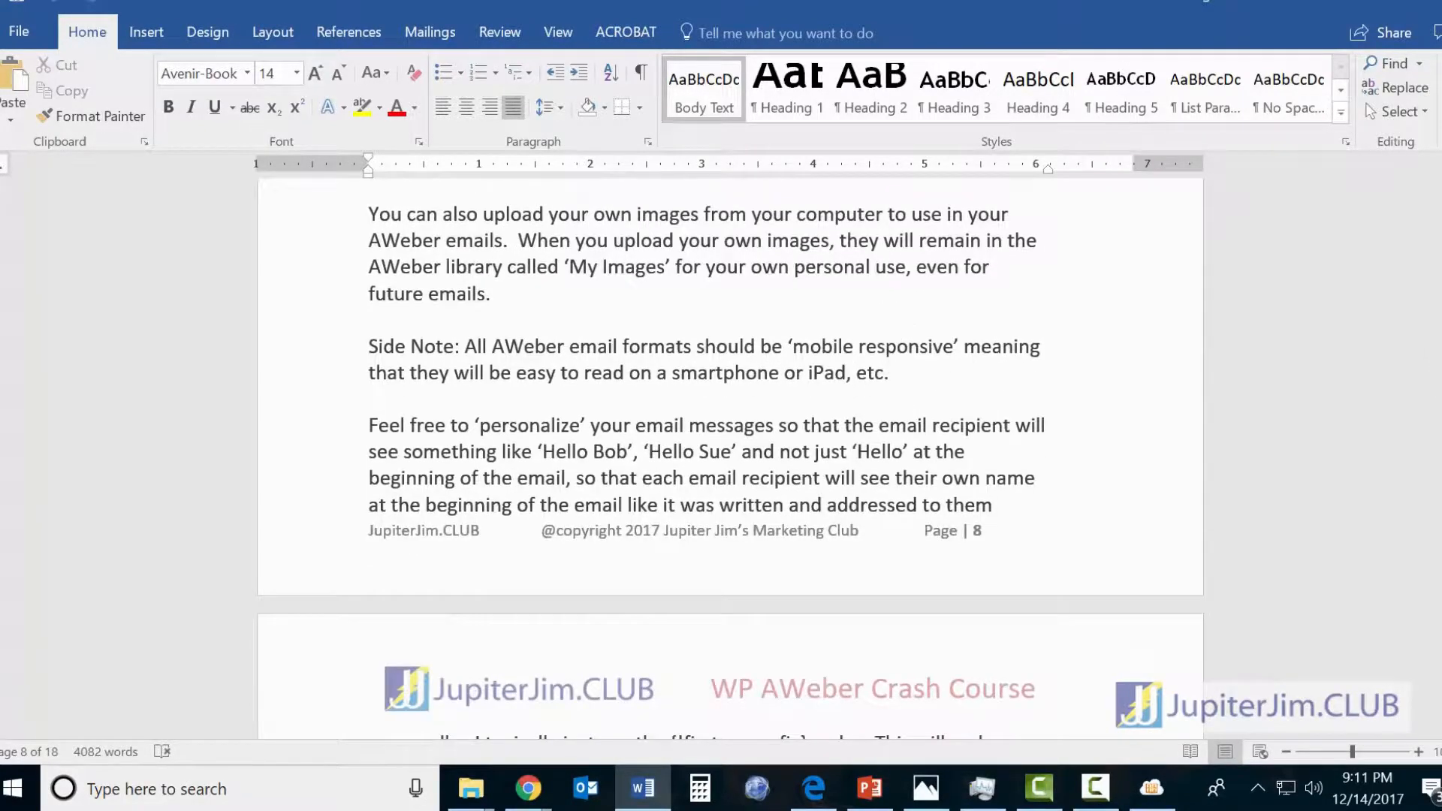
pyautogui.moveTo(1441, 398); pyautogui.dragTo(1441, 177)
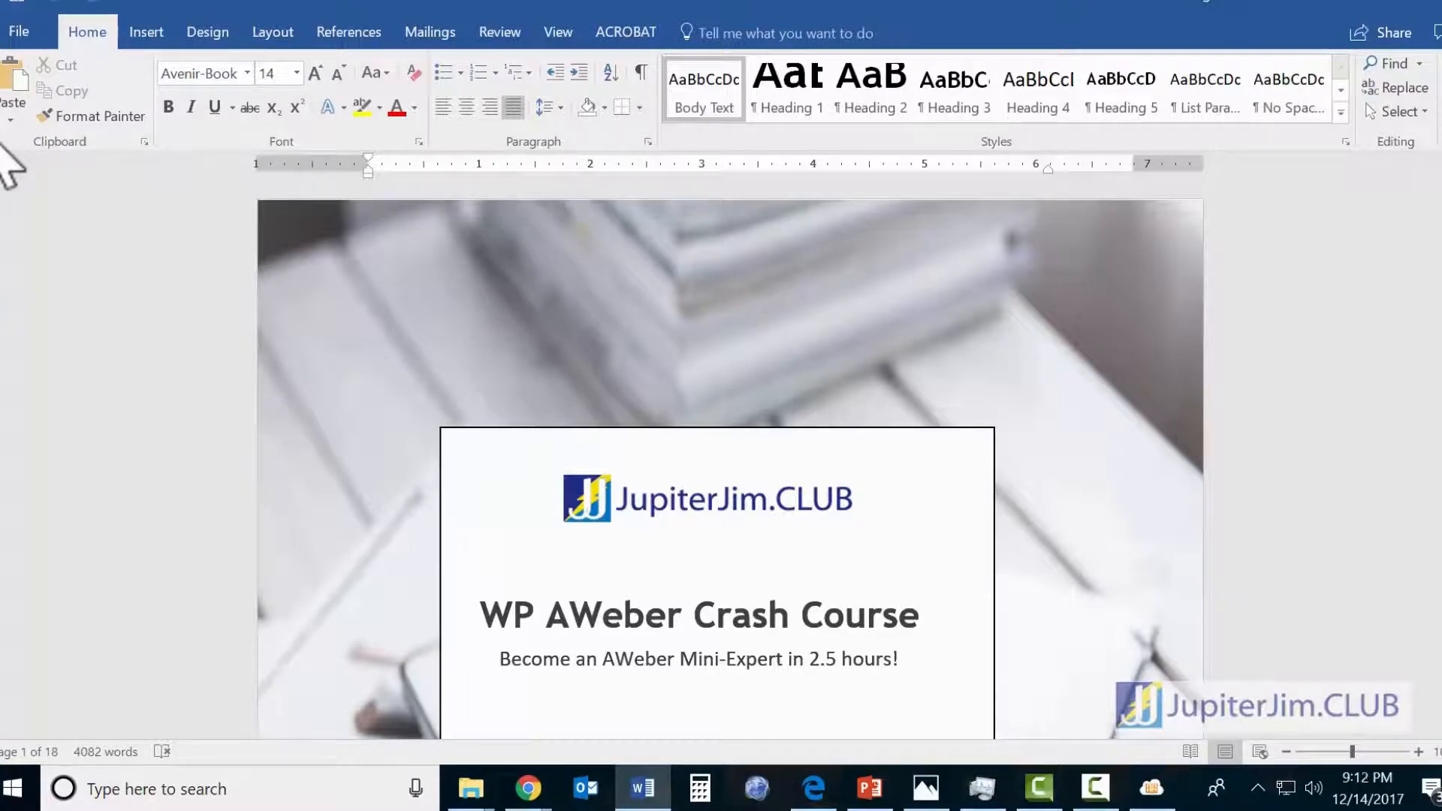
# Step: Begin saving a copy of the document on this PC, naming it aweber-crash-course-notes-16-during-webinar
pyautogui.click(21, 31)
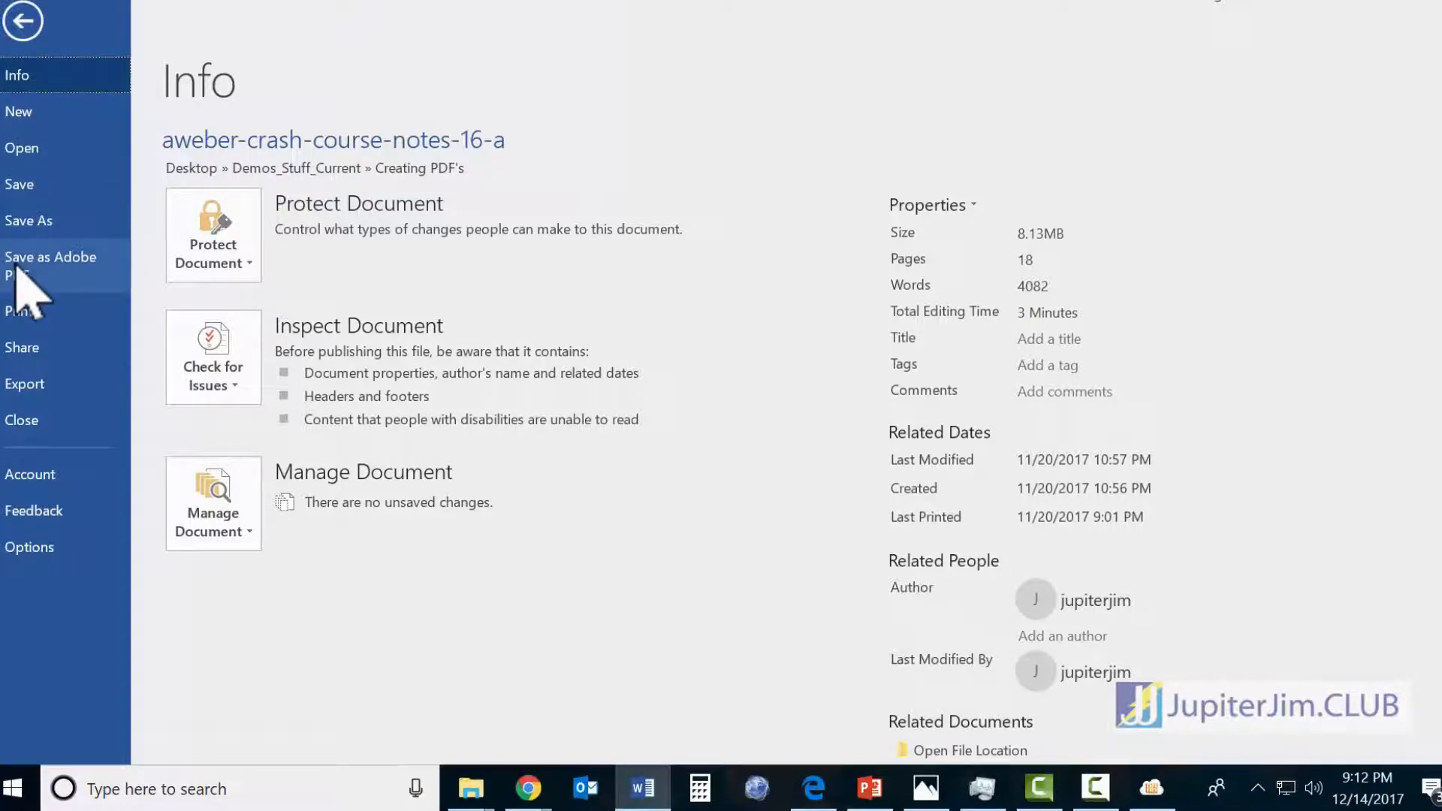
pyautogui.click(32, 223)
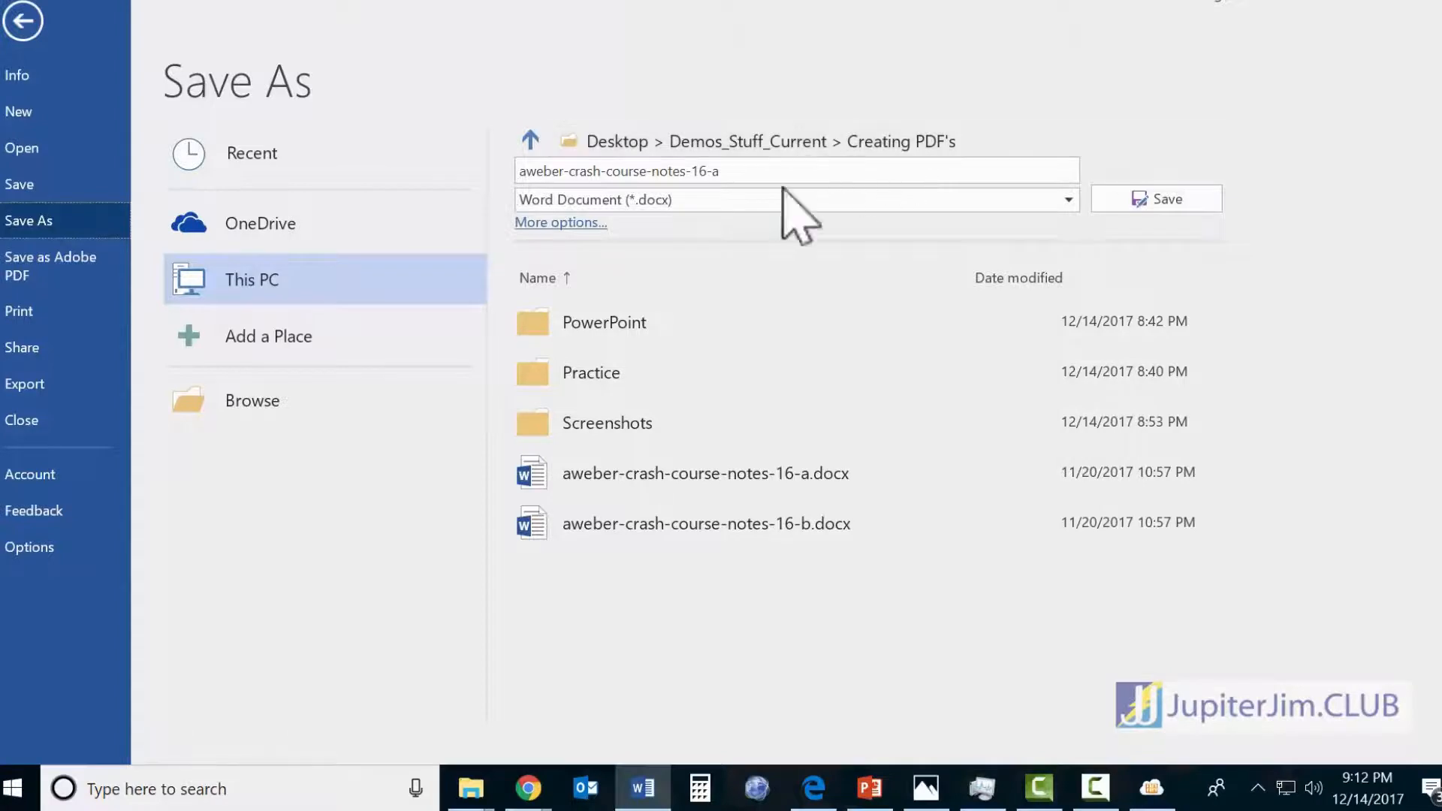
pyautogui.click(734, 172)
pyautogui.click(736, 172)
pyautogui.press('BackSpace')
pyautogui.write('during-webinar')
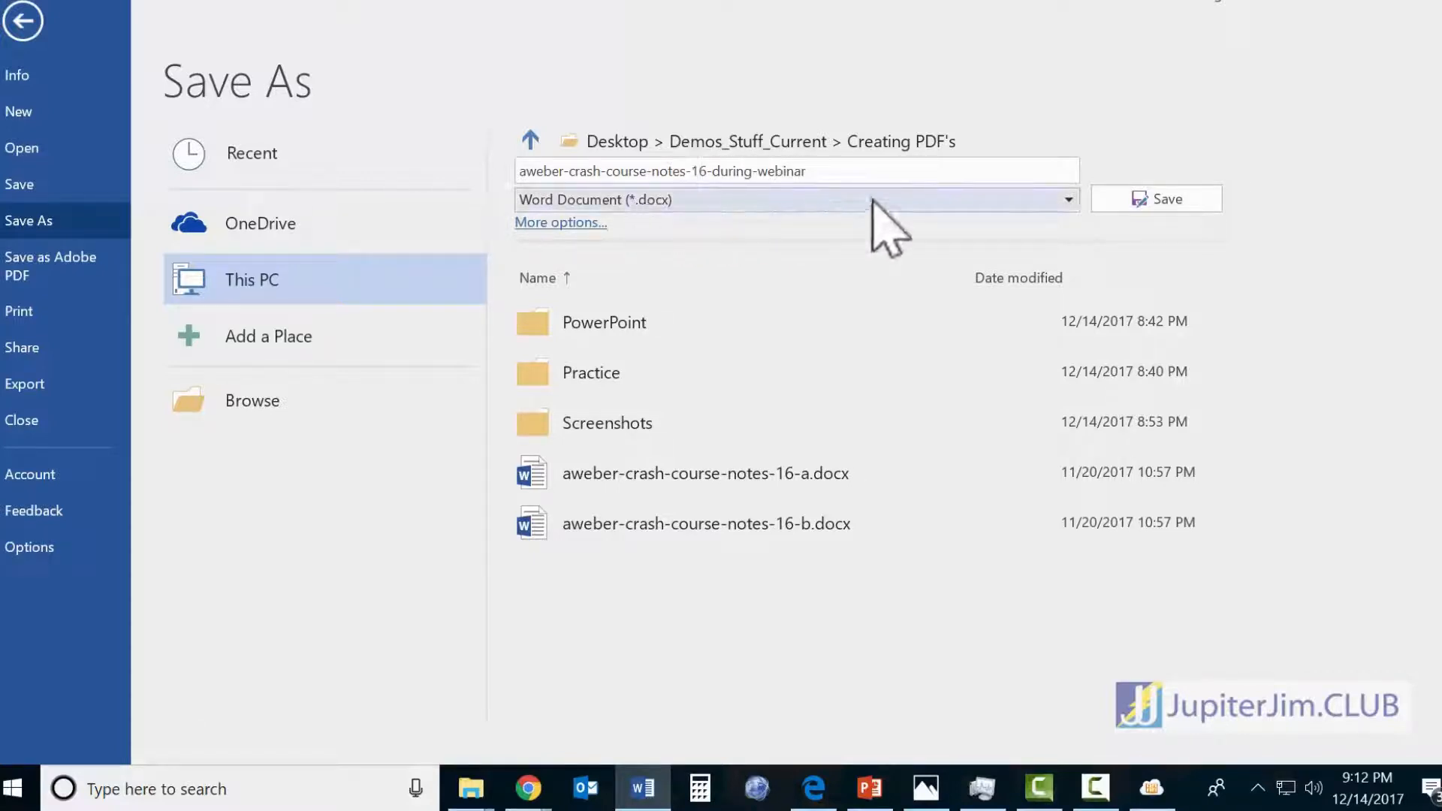
# Step: Choose PDF (*.pdf) as the file format and save the copy in the Practice folder
pyautogui.click(1013, 201)
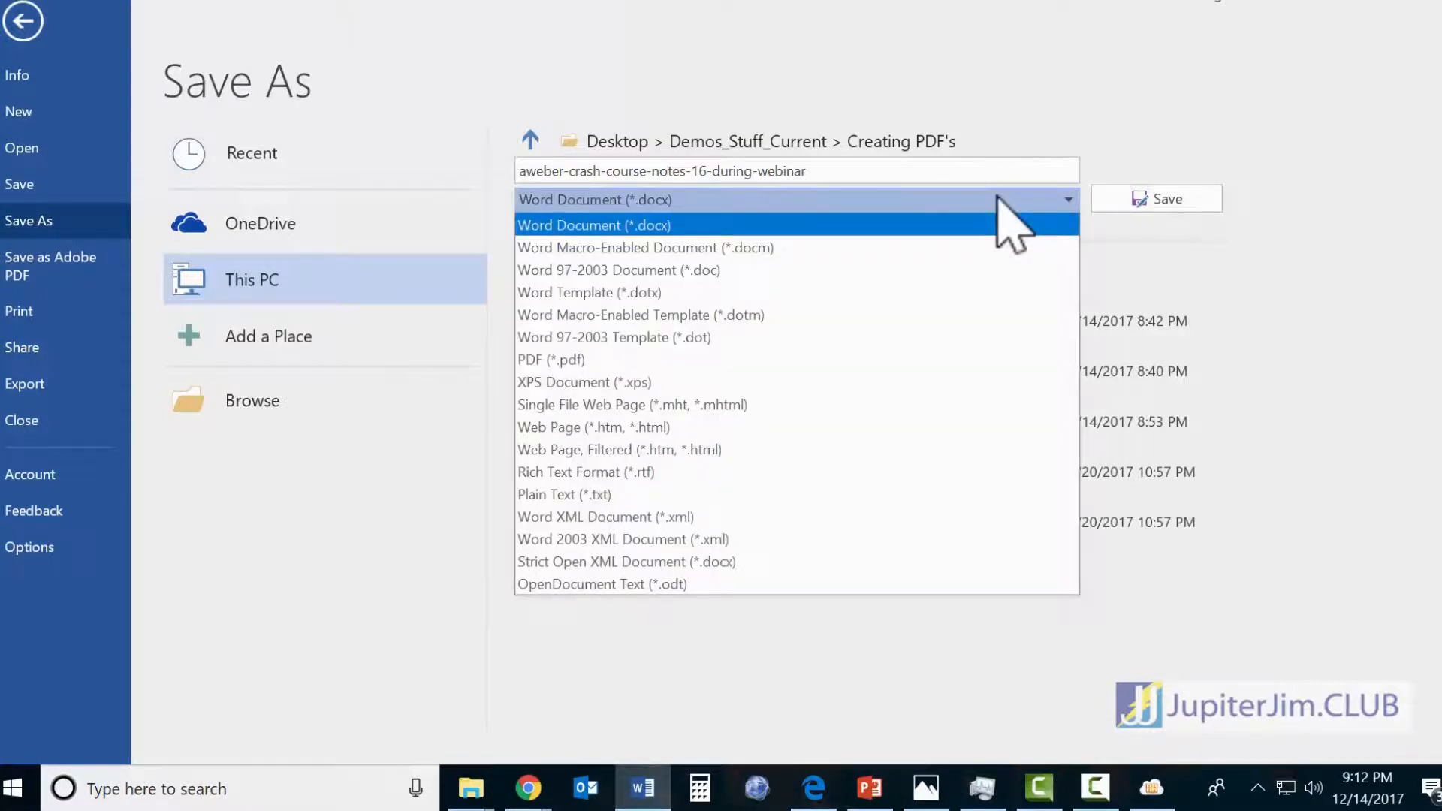
pyautogui.click(575, 362)
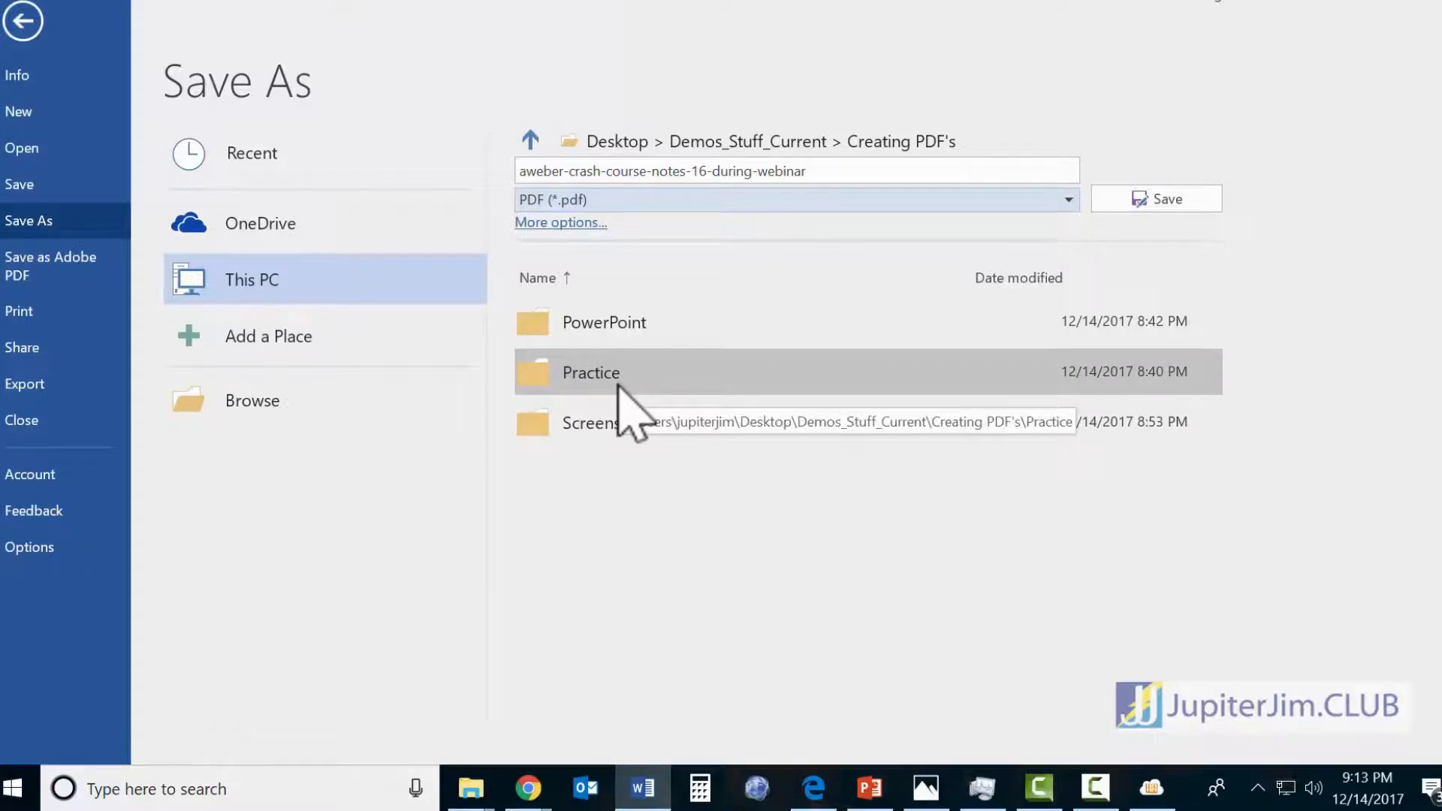
pyautogui.doubleClick(546, 379)
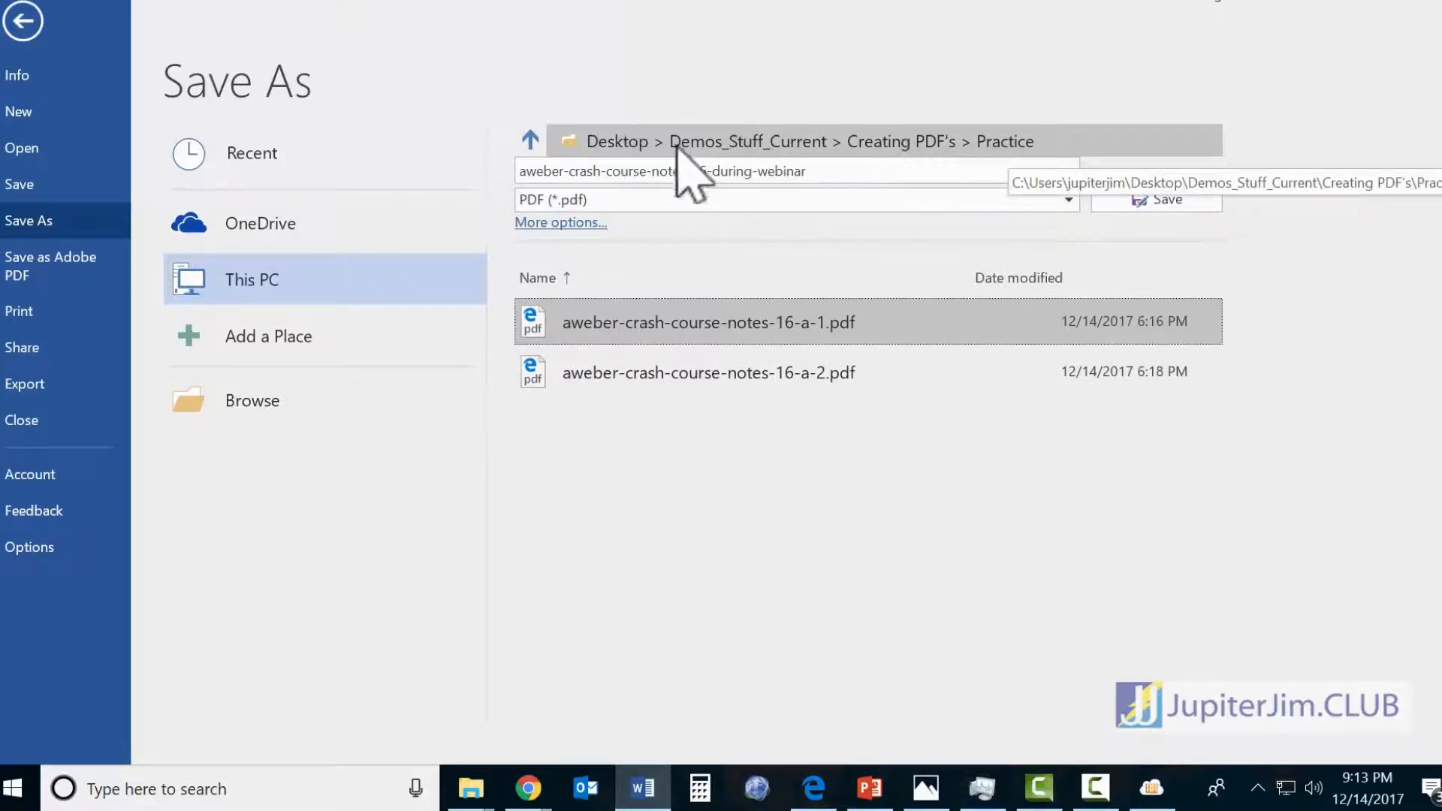
pyautogui.click(1150, 198)
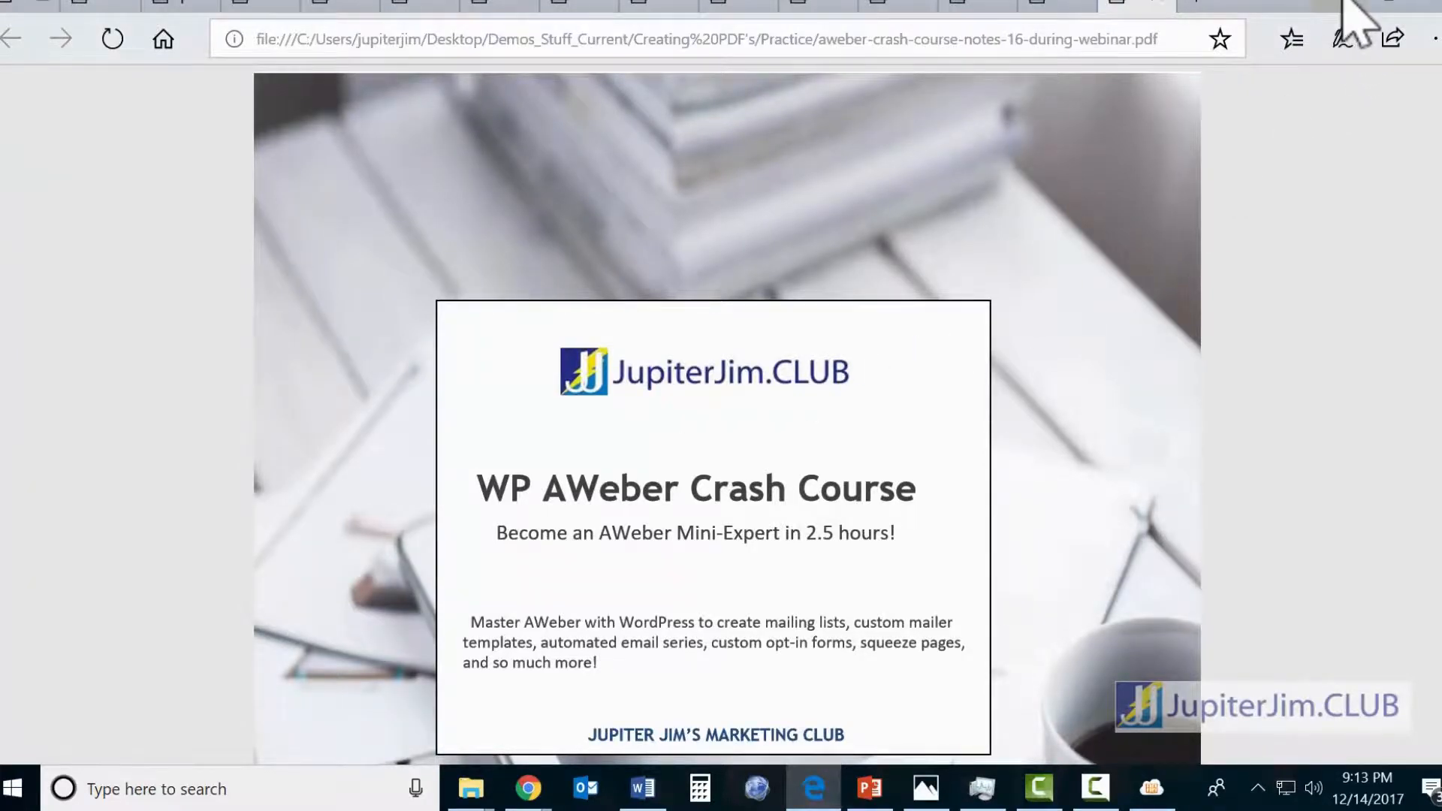
# Step: Check the saved PDF, and return to the Word document to examine its cover and the image on page 2
pyautogui.scroll(-4, 1287, 177)
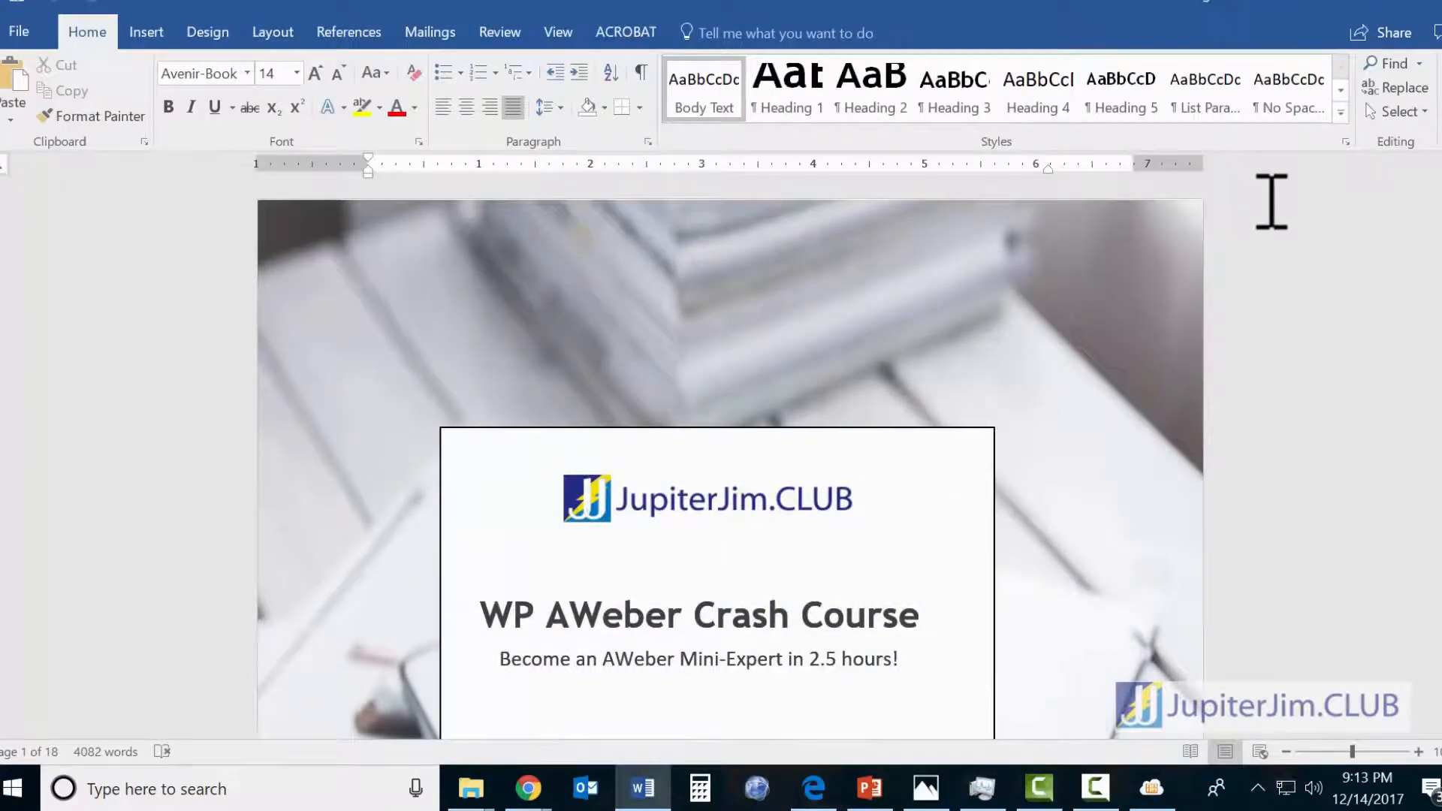
pyautogui.scroll(-2, 1272, 201)
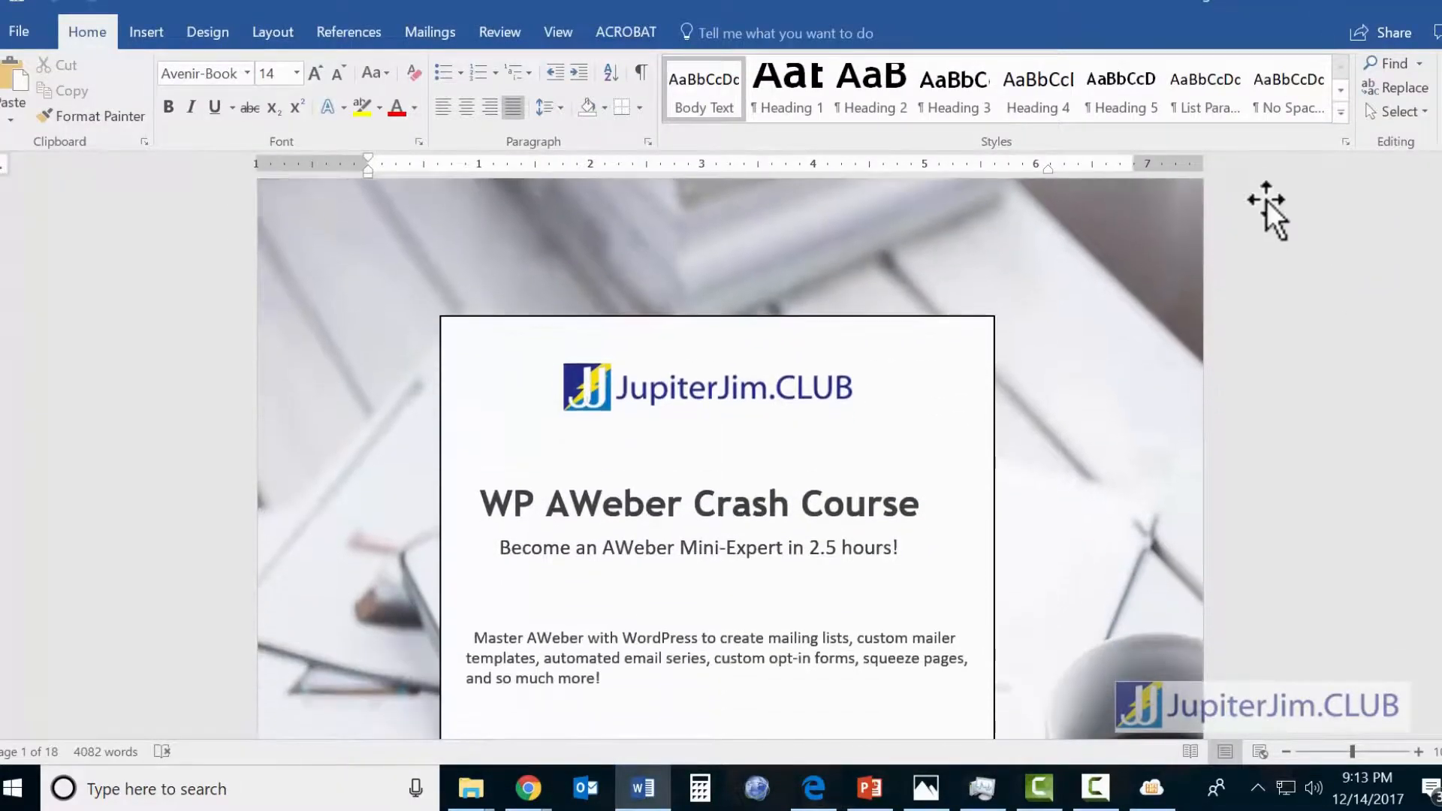
pyautogui.scroll(-2, 1268, 201)
pyautogui.scroll(-3, 1275, 202)
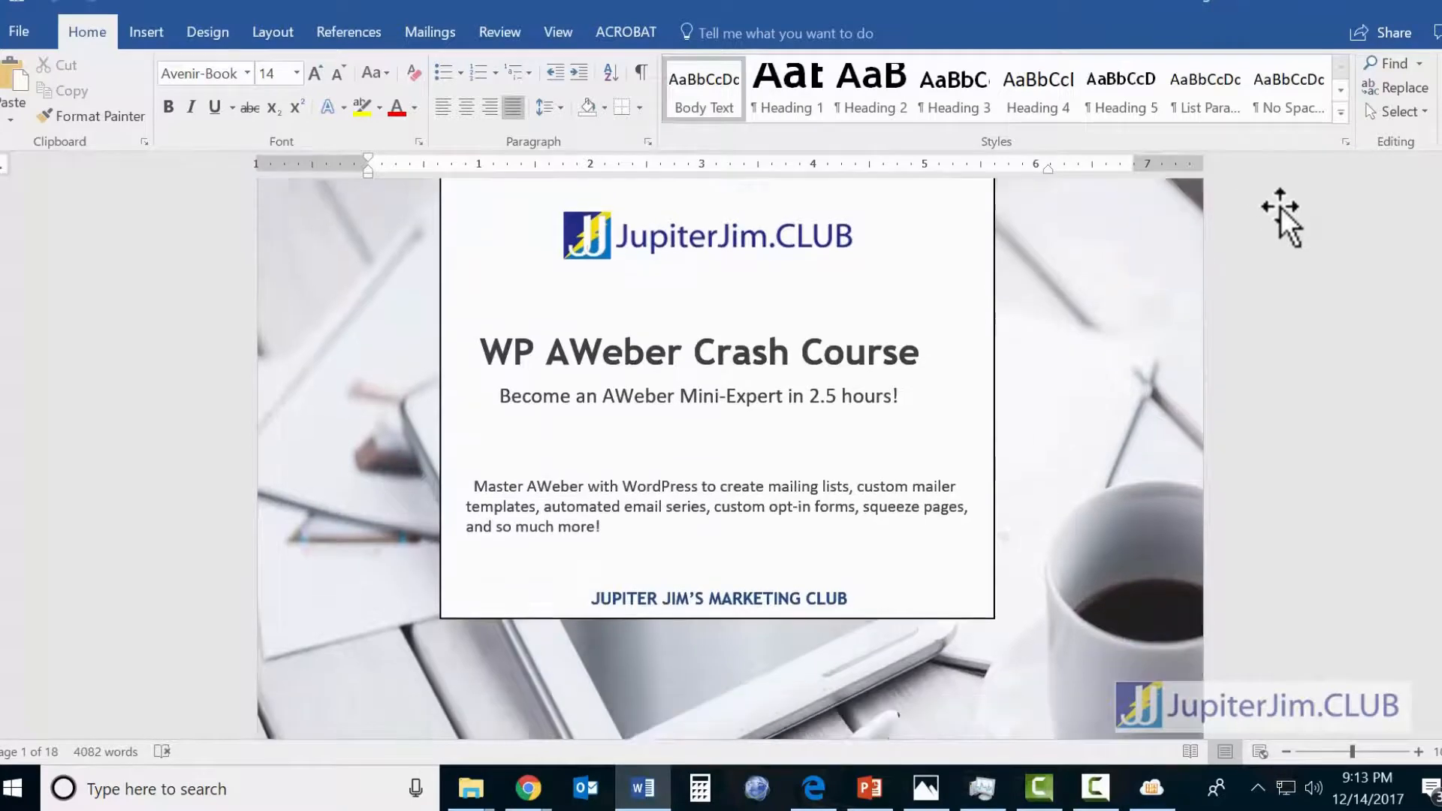
pyautogui.scroll(-1, 1294, 218)
pyautogui.scroll(-5, 1295, 219)
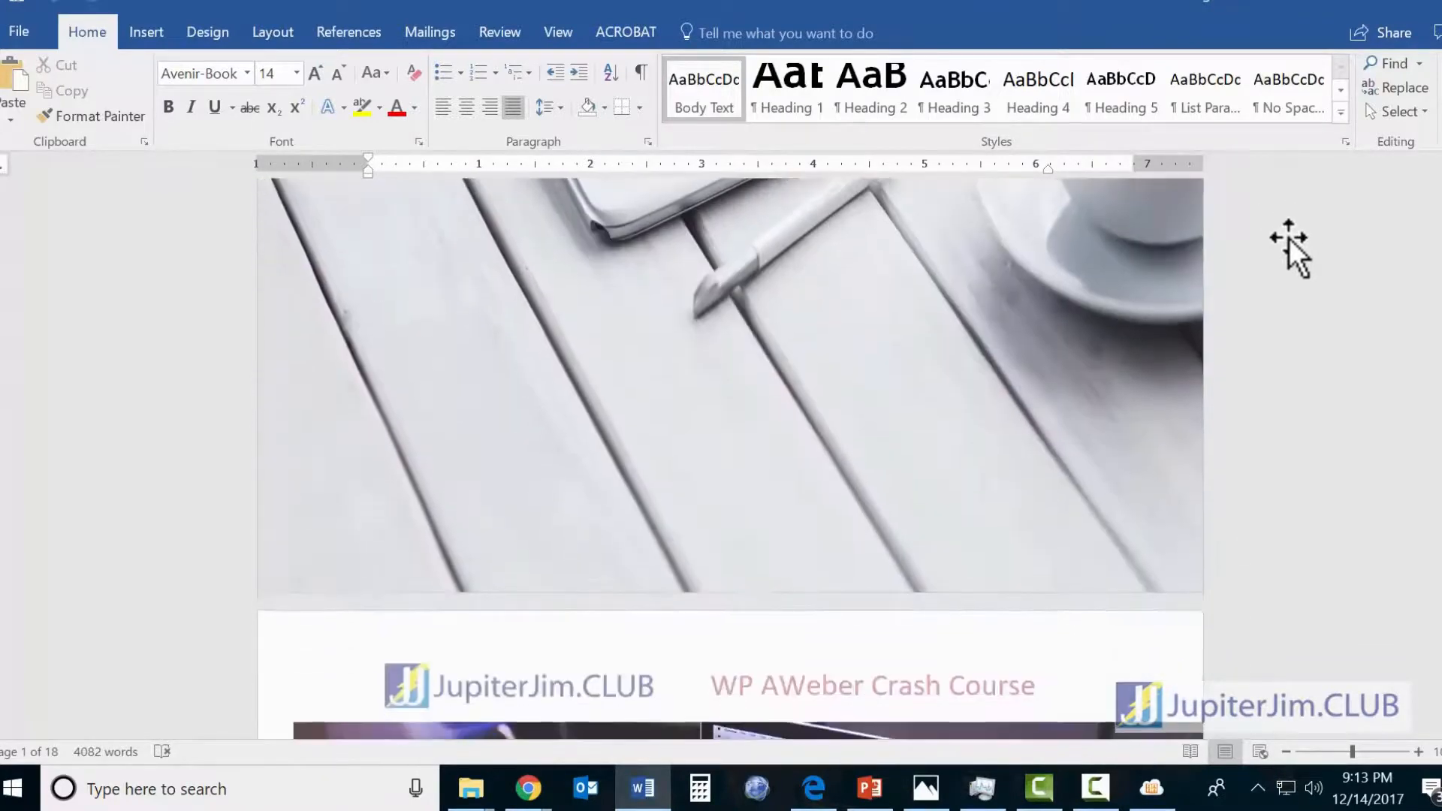
pyautogui.scroll(-3, 1289, 238)
pyautogui.scroll(1, 1292, 238)
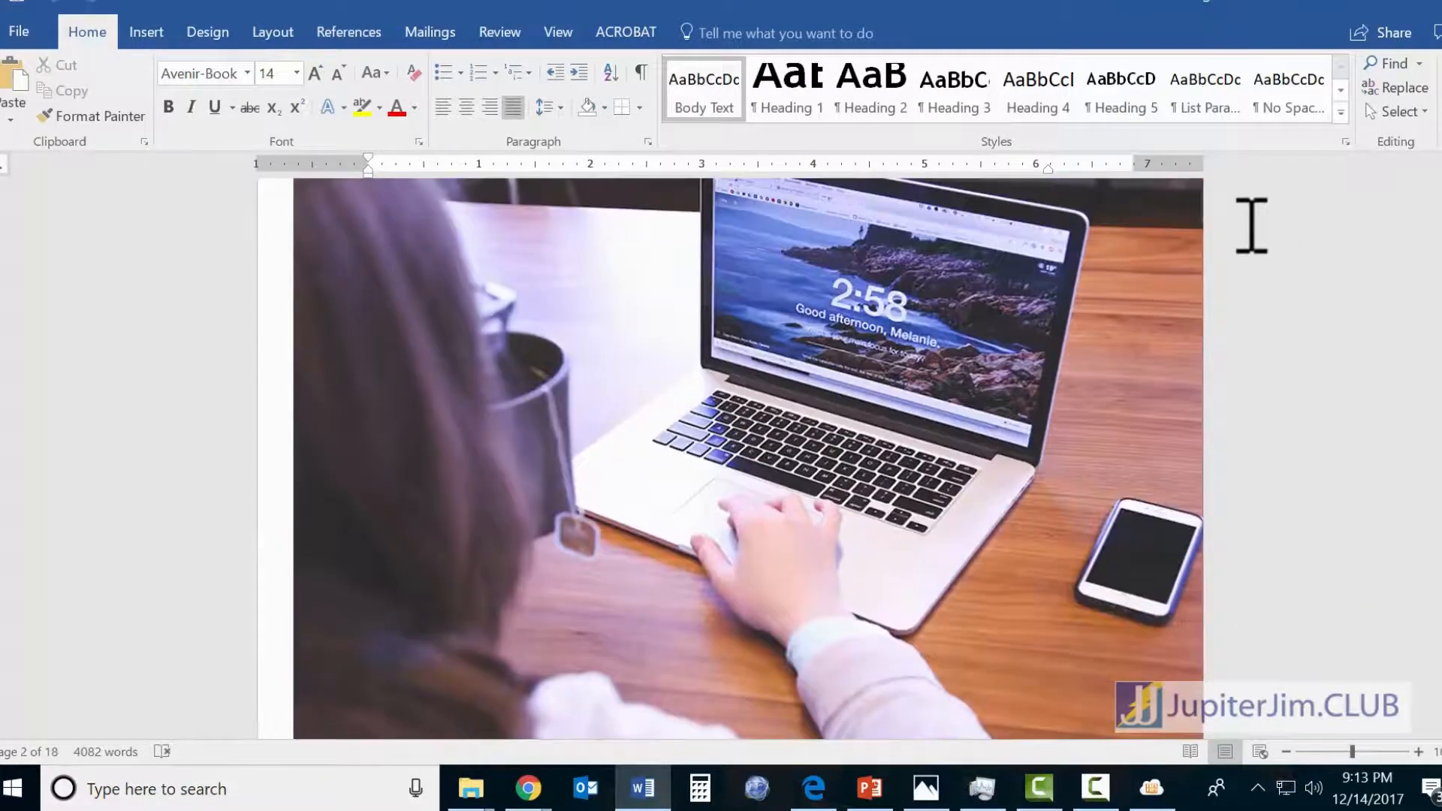
# Step: Compare the Adobe PDF and PDF/XPS export options, and start exporting the document as PDF/XPS
pyautogui.click(15, 34)
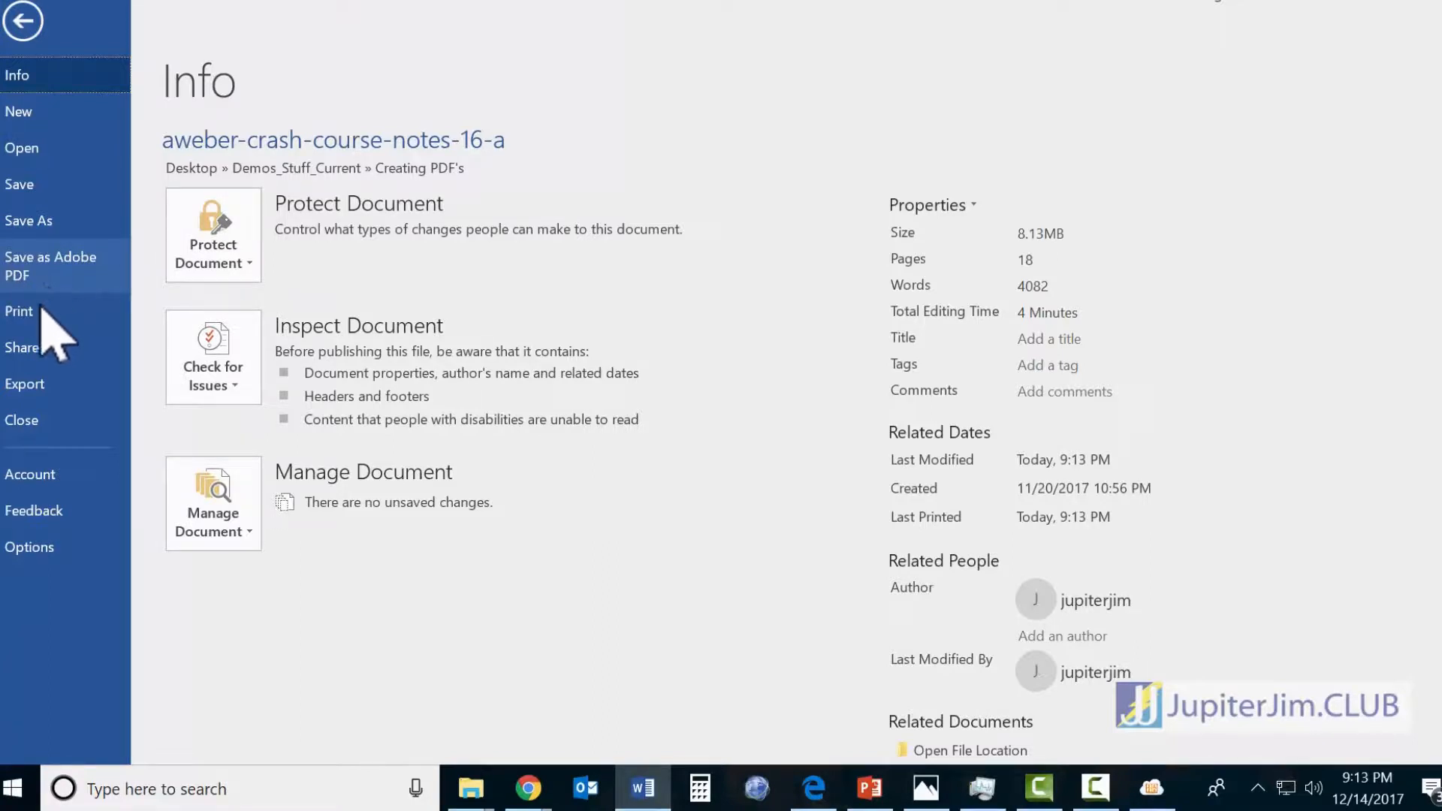
pyautogui.click(32, 385)
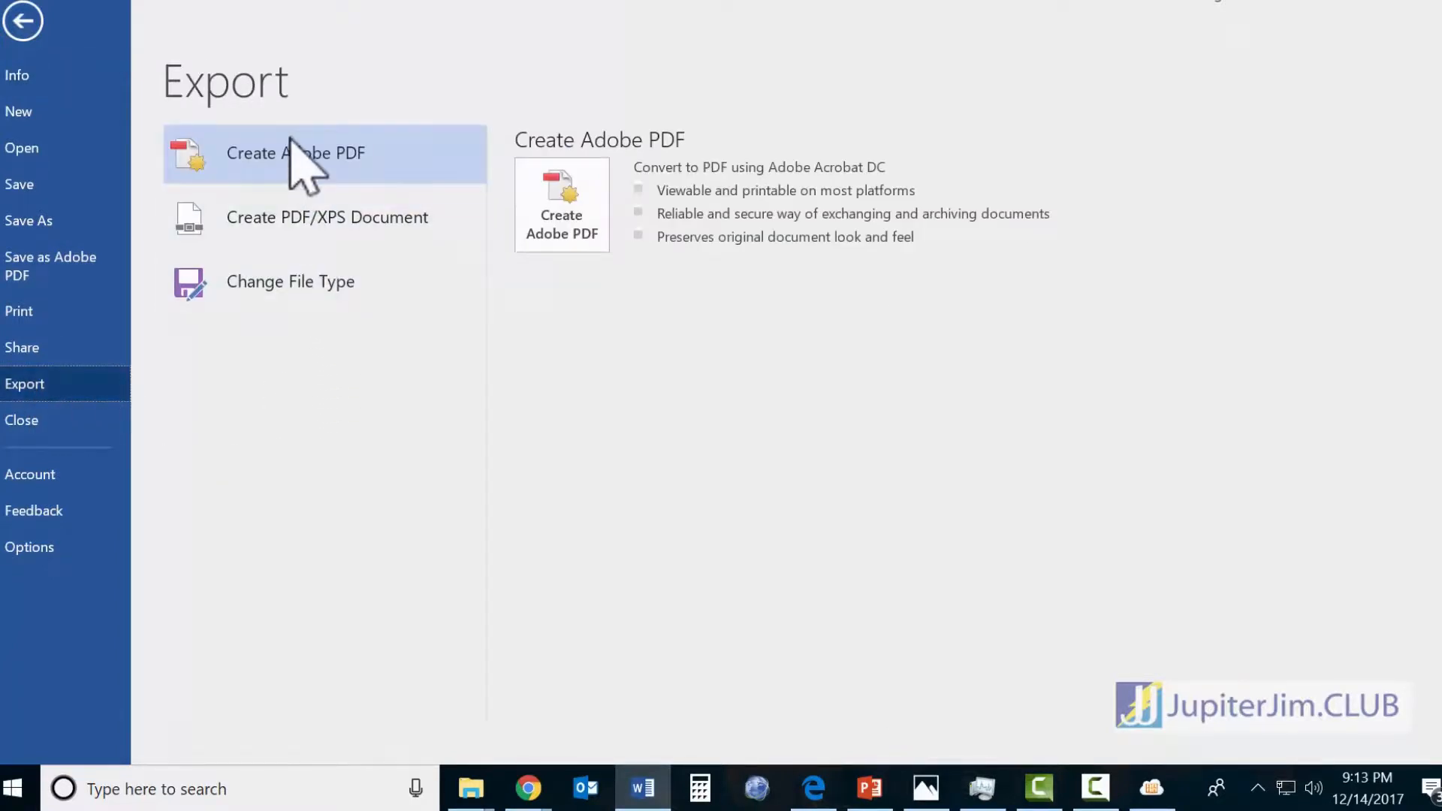
pyautogui.click(289, 224)
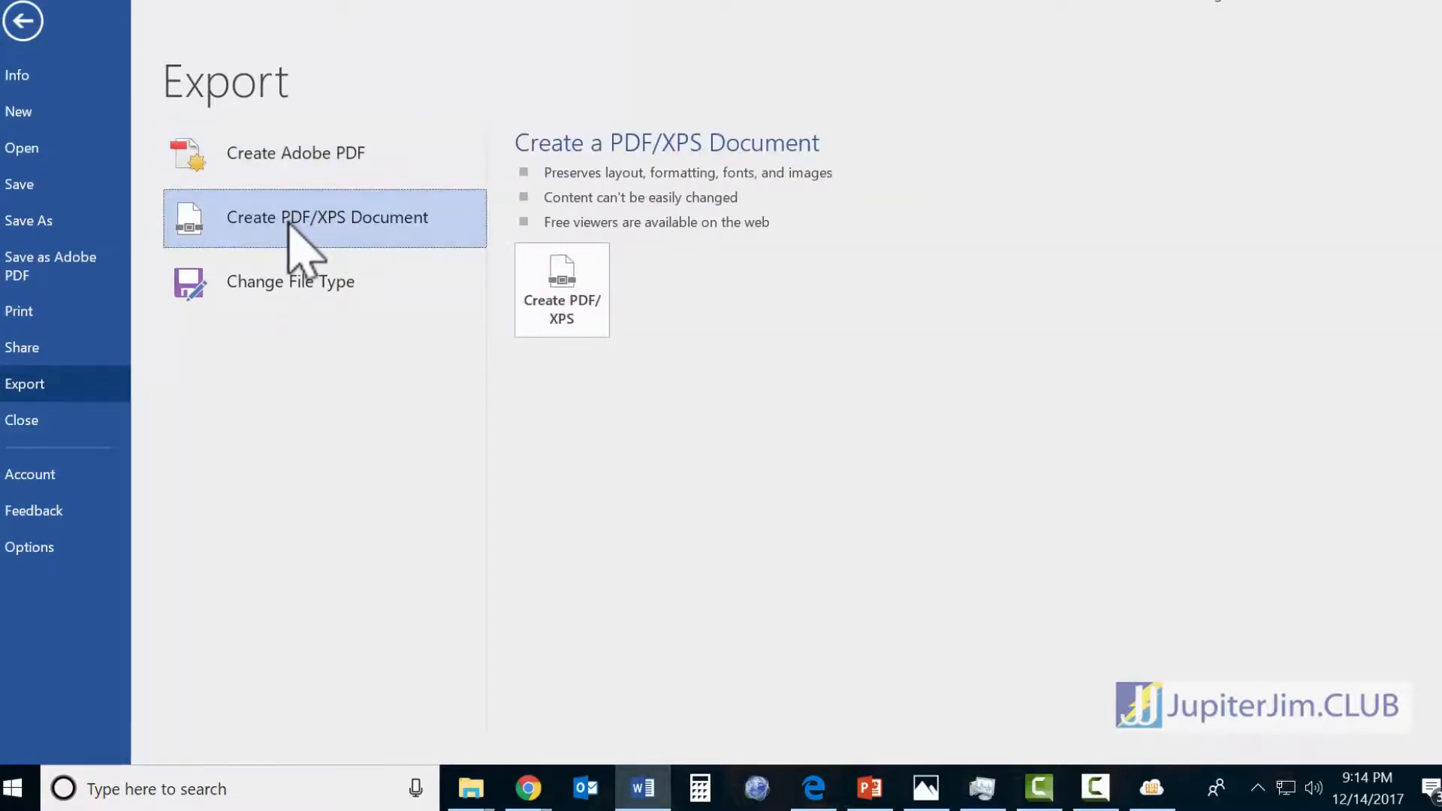
pyautogui.click(271, 153)
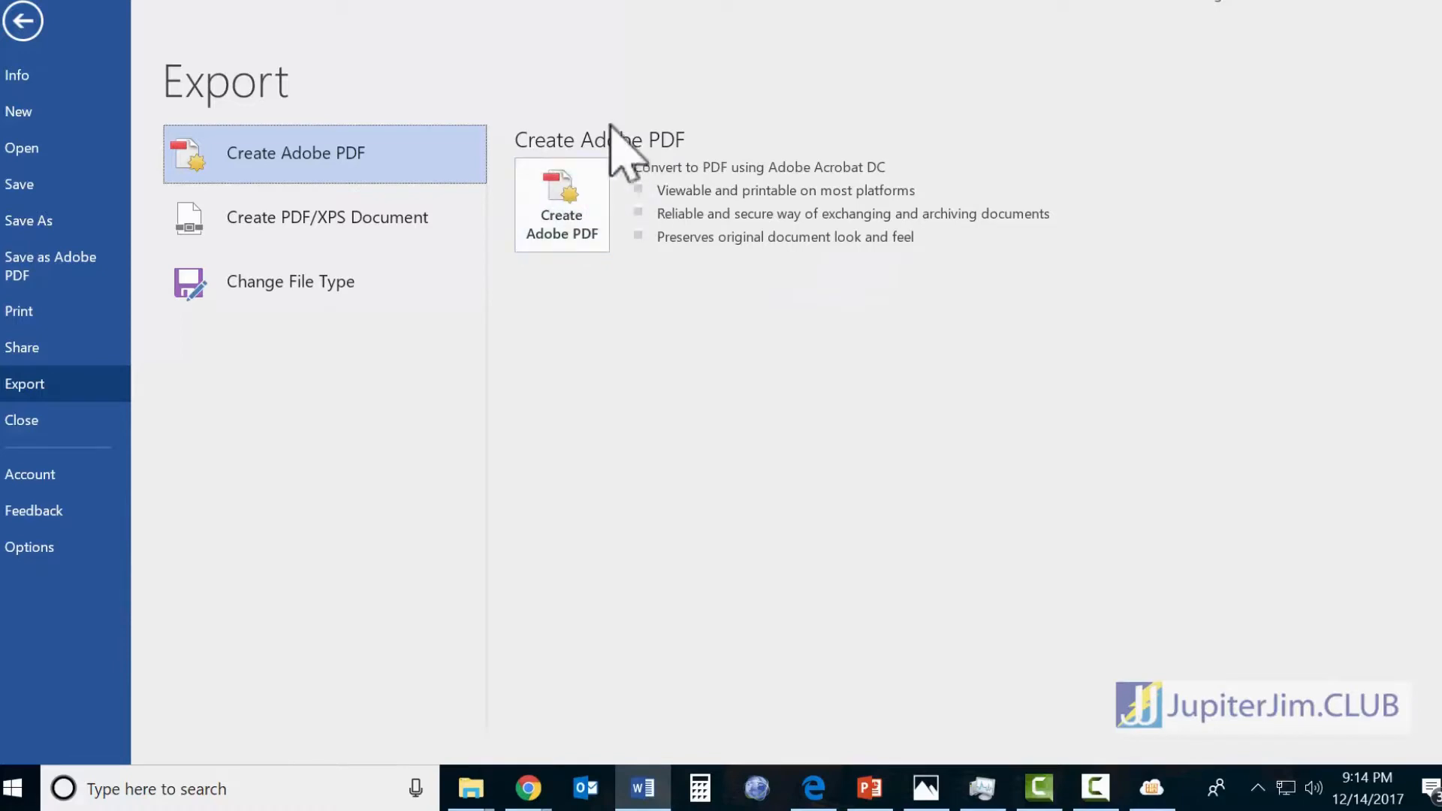
pyautogui.click(310, 223)
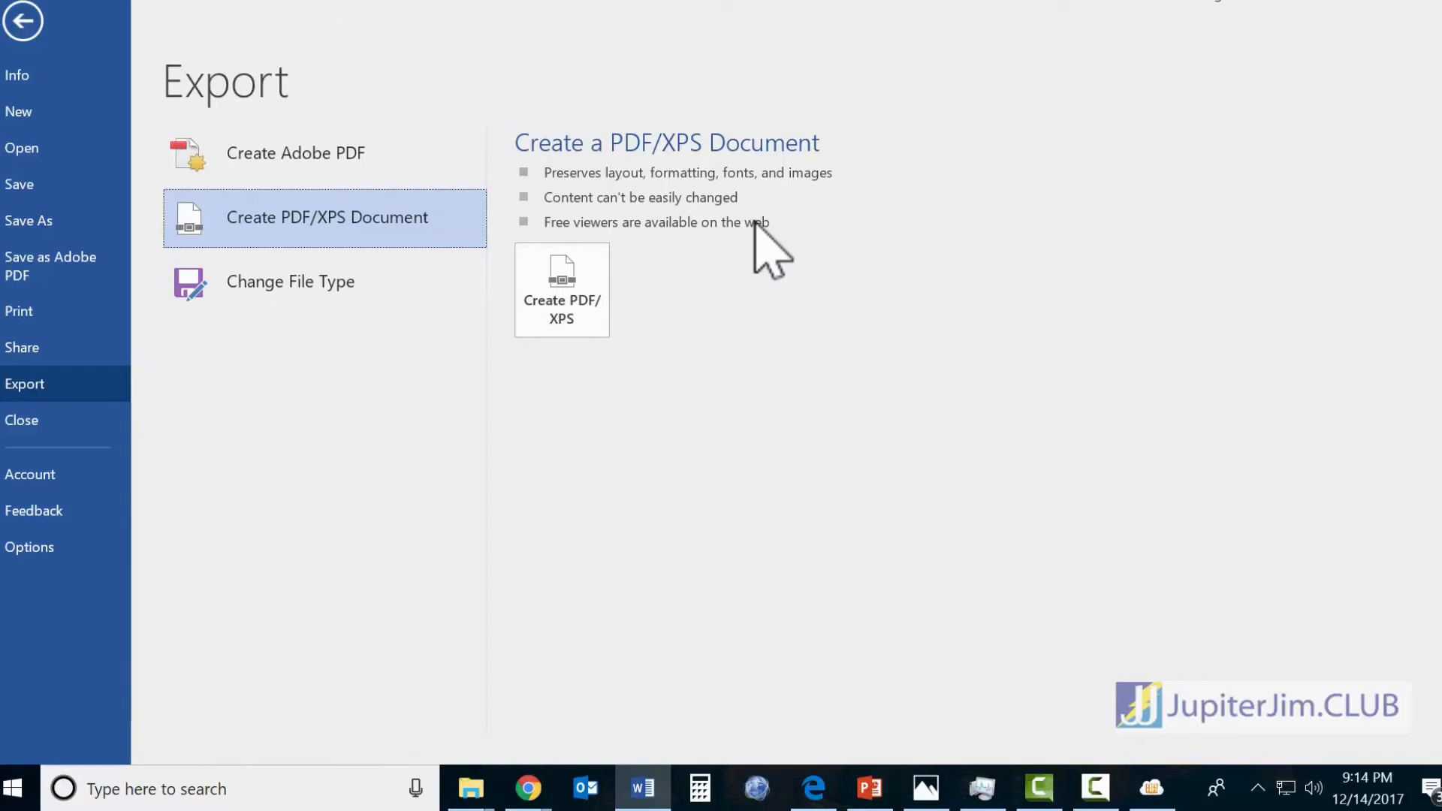
pyautogui.click(562, 302)
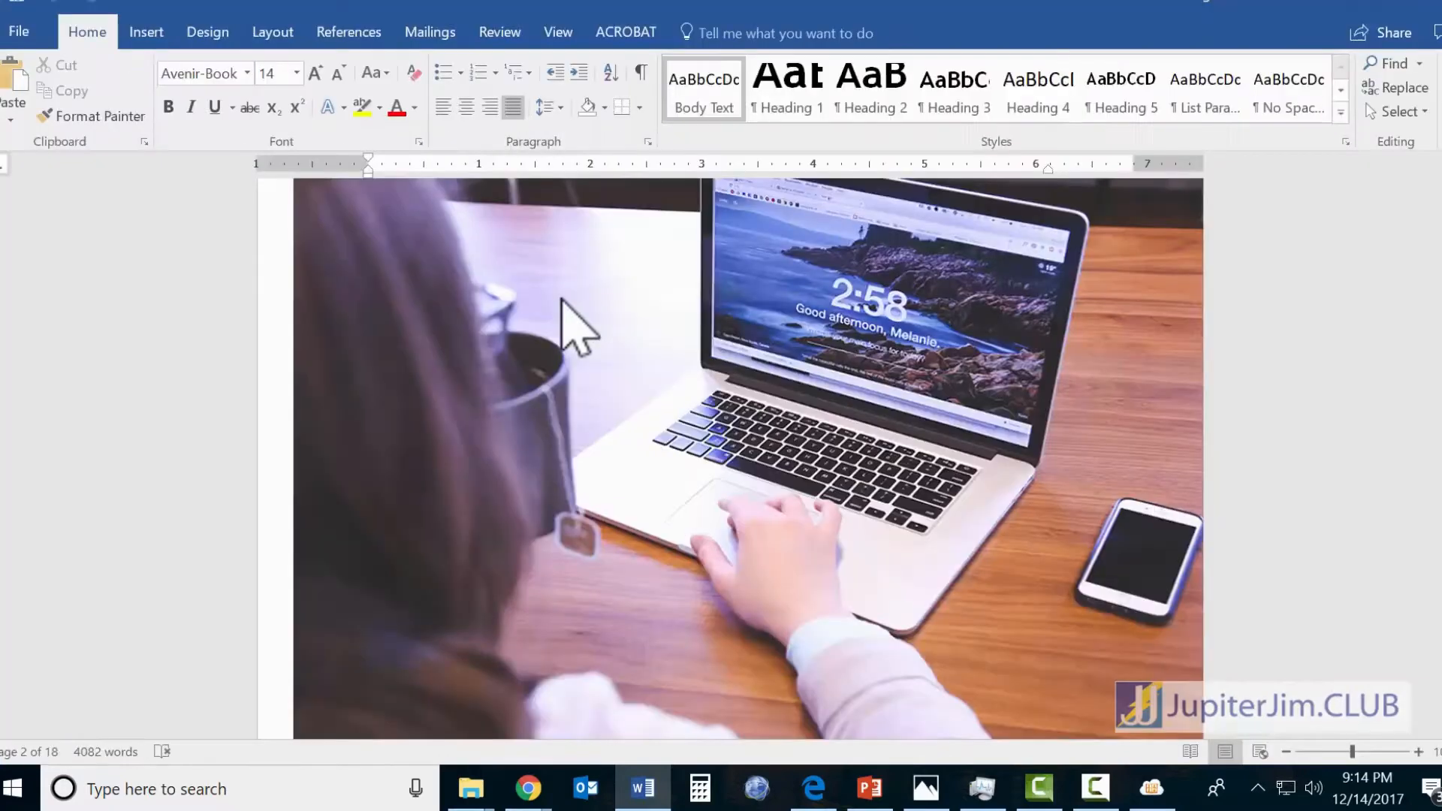